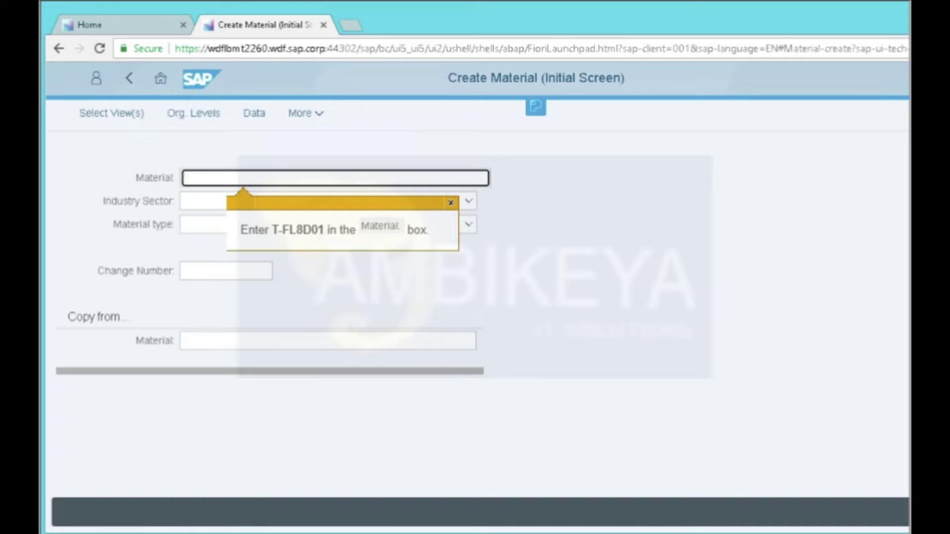
Start creating material T-FL8D01 with industry sector Mechanical Engineering and material type Trading Goods.
text(T-FL8D01)
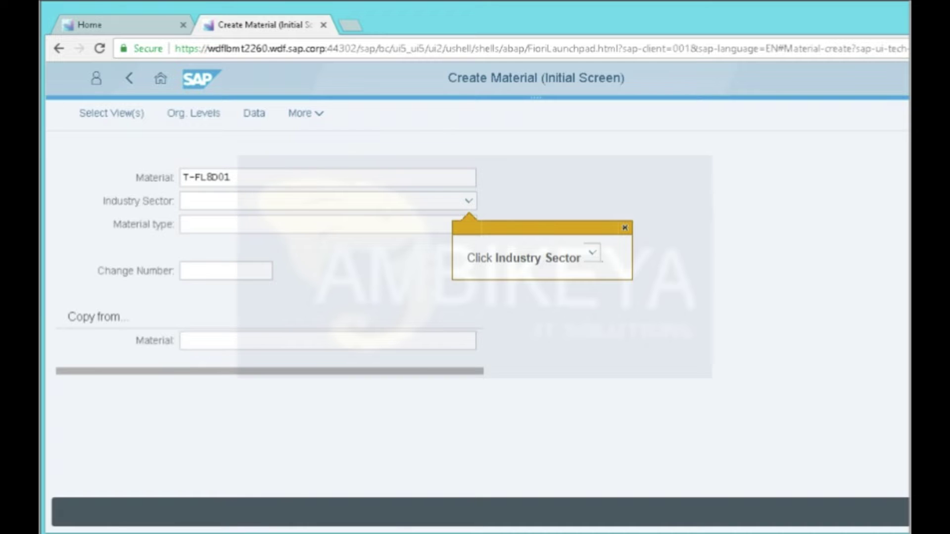
click(469, 201)
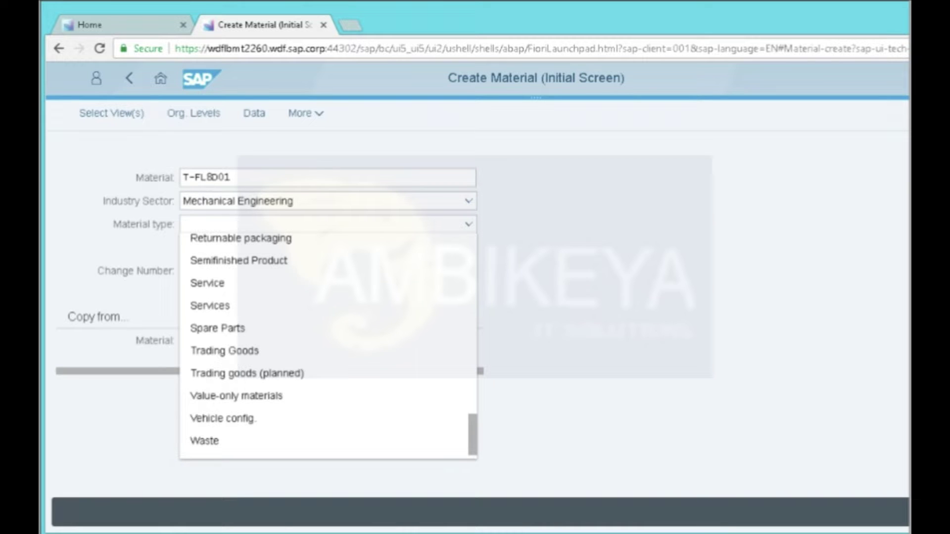
click(224, 351)
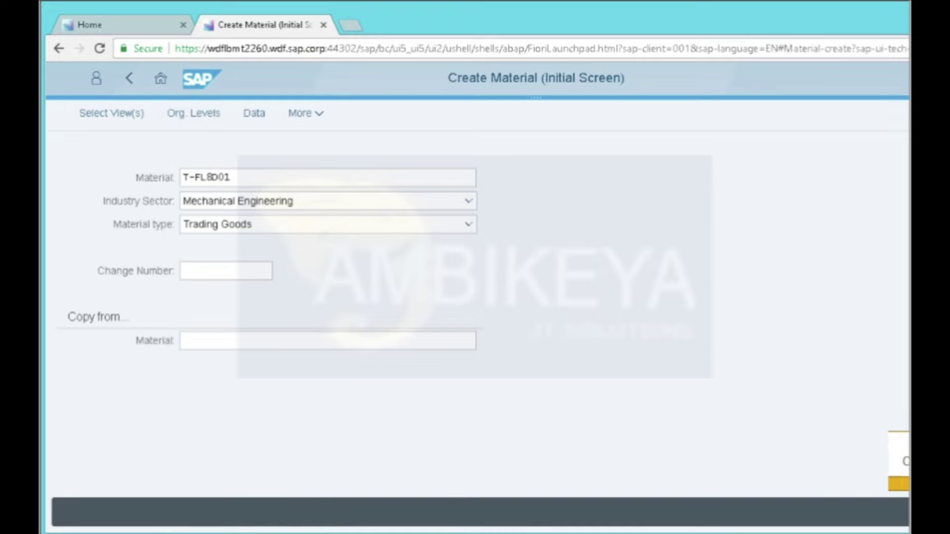
key(Return)
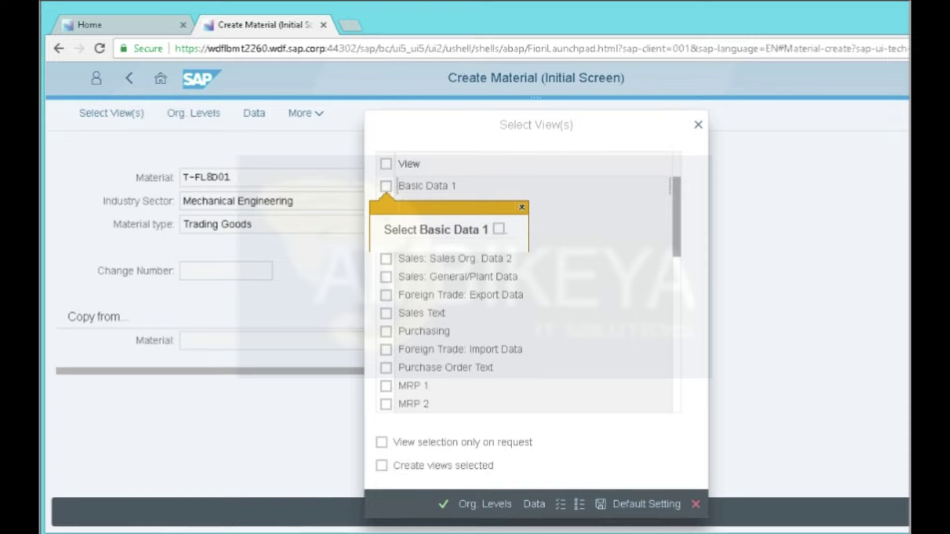
Select the Basic Data 1, Purchasing and General Plant Data / Storage 1 views for the new material.
click(385, 186)
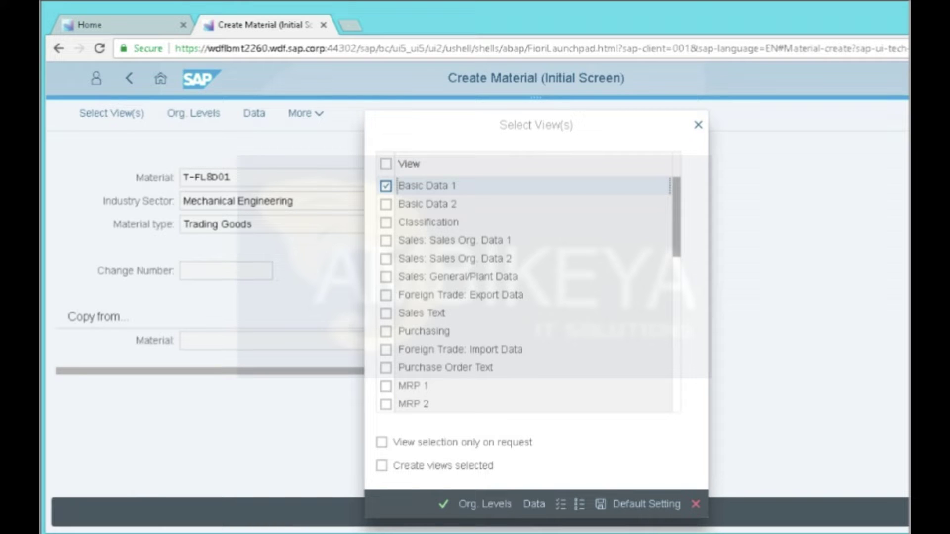
click(385, 331)
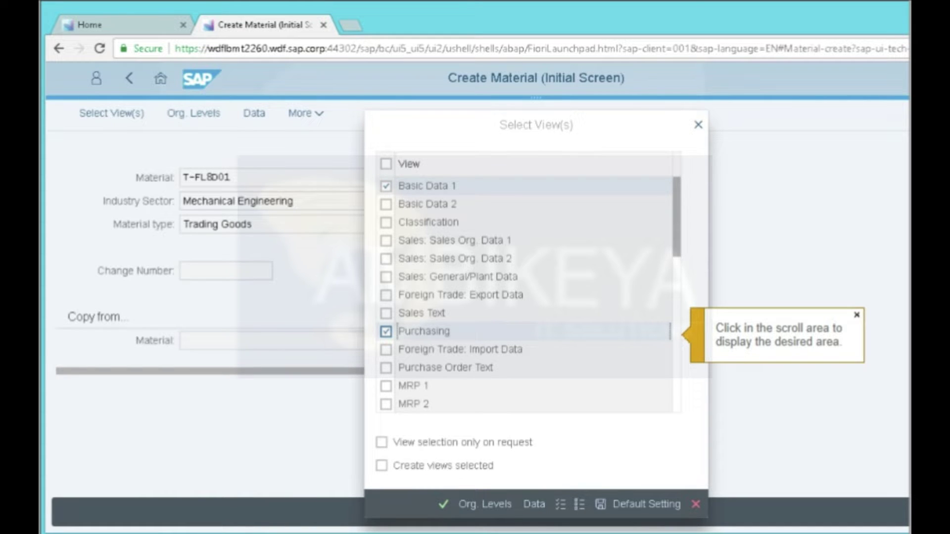
click(677, 335)
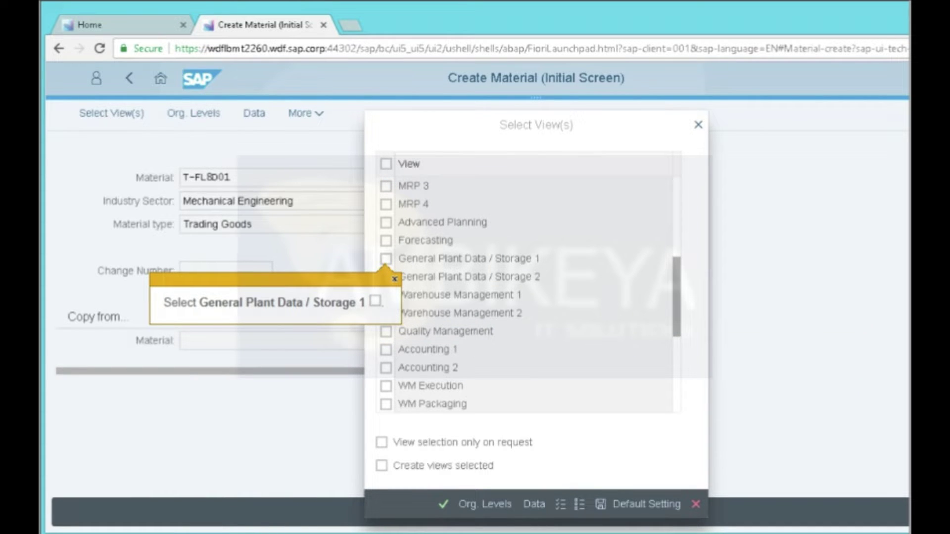
click(386, 259)
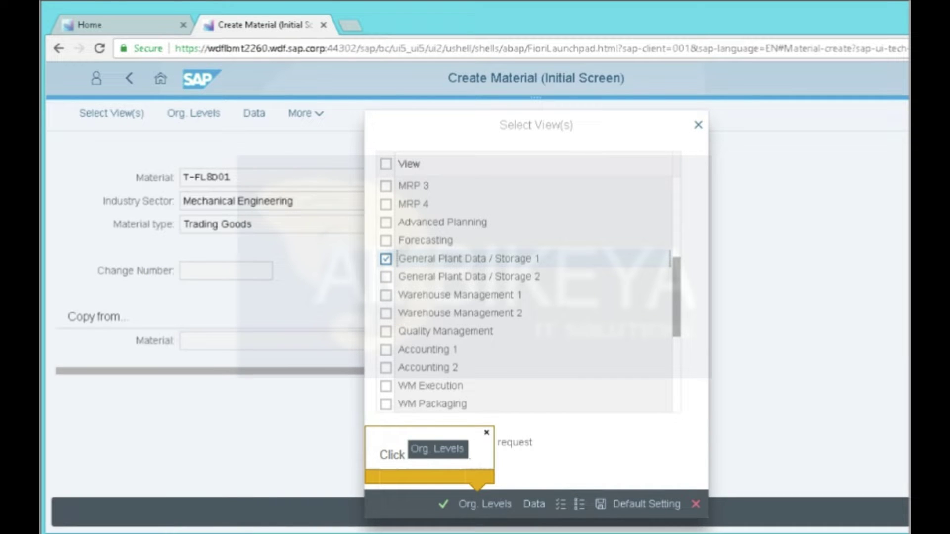
Set the organizational level to plant 1010 and continue to the material data.
click(484, 505)
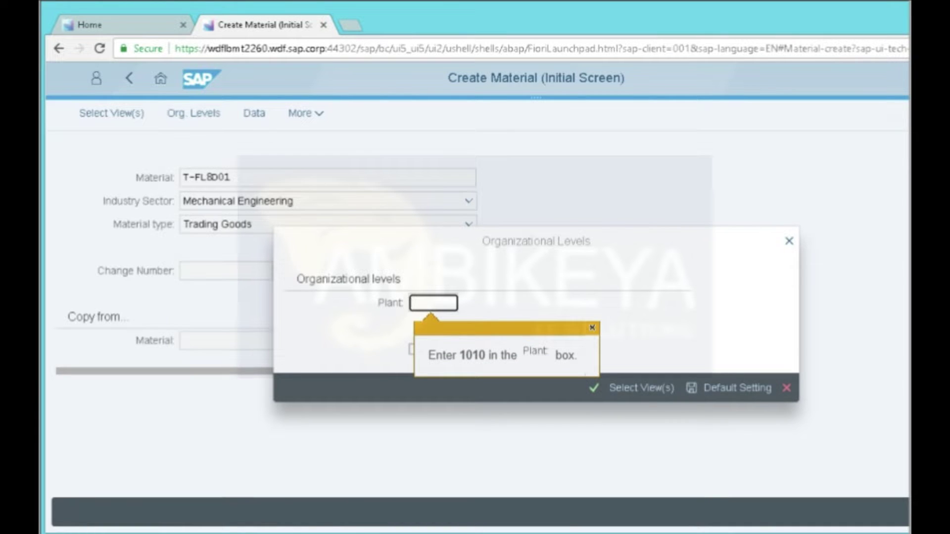
text(1010)
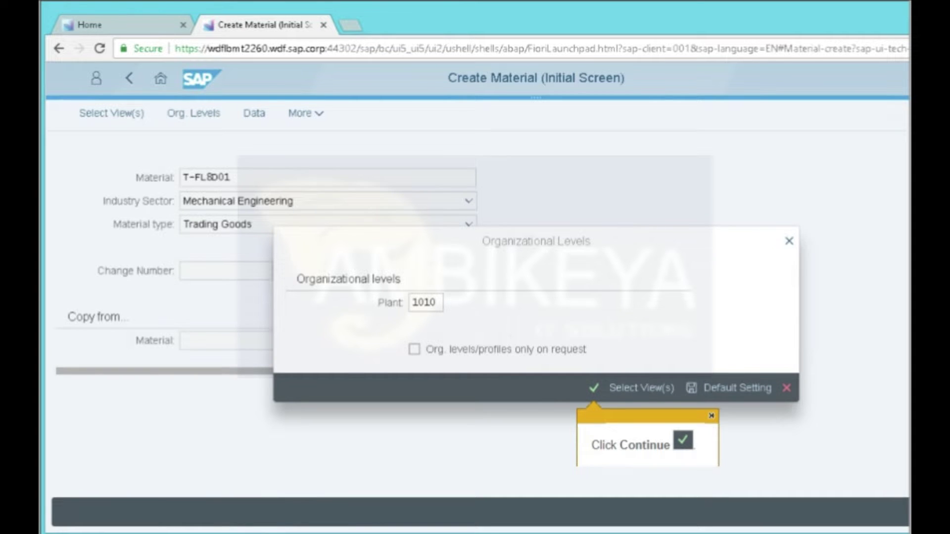
key(Return)
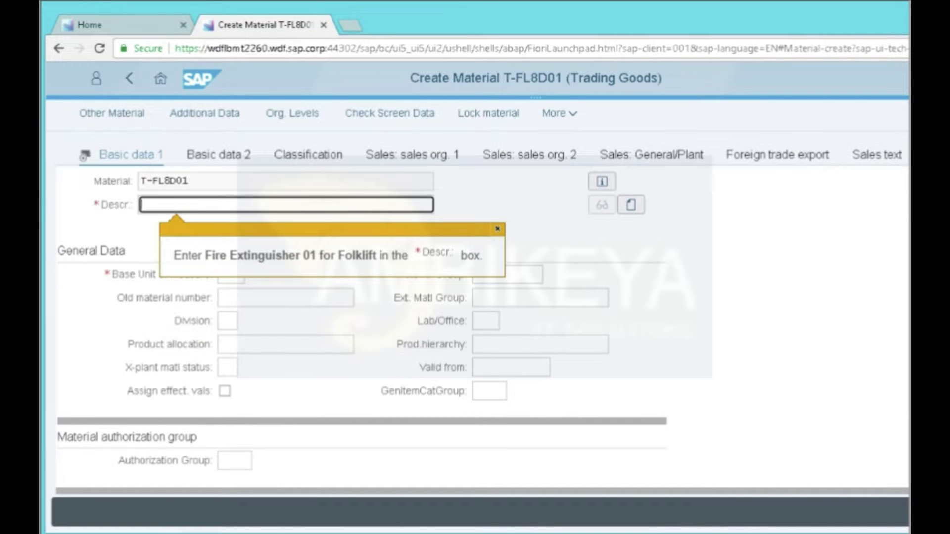
Enter the description "Fire Extinguisher 01 for Folklift", base unit of measure PC and material group L001 in the basic data.
text(Fire Extinguisher 01 for Folklift)
key(Tab)
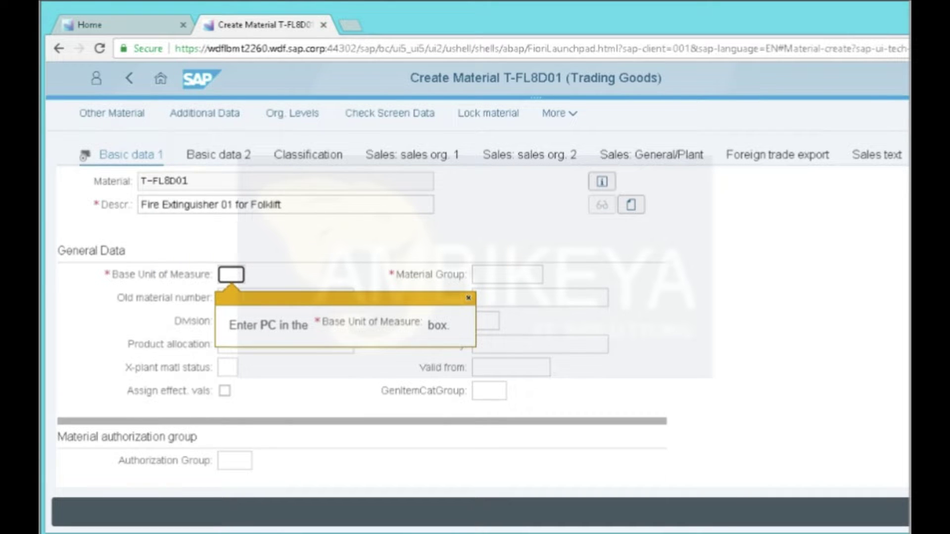
text(PC)
key(Tab)
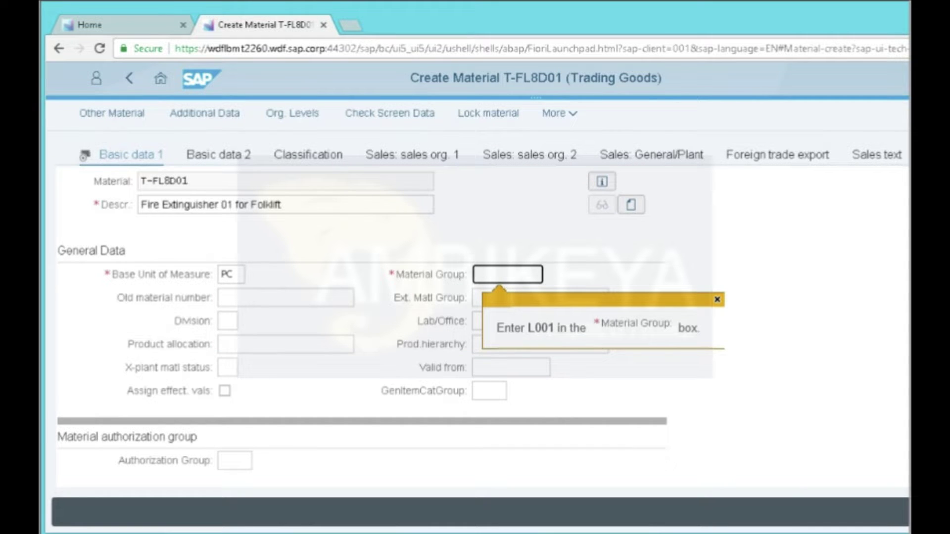
text(L001)
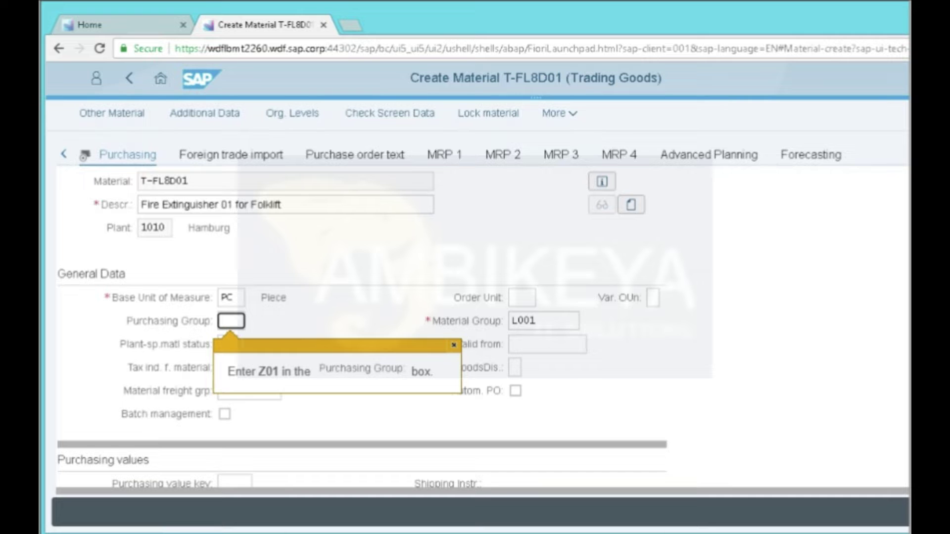
Fill in the purchasing data with purchasing group Z01, purchasing value key 1 and a GR processing time of 1 day.
text(Z01)
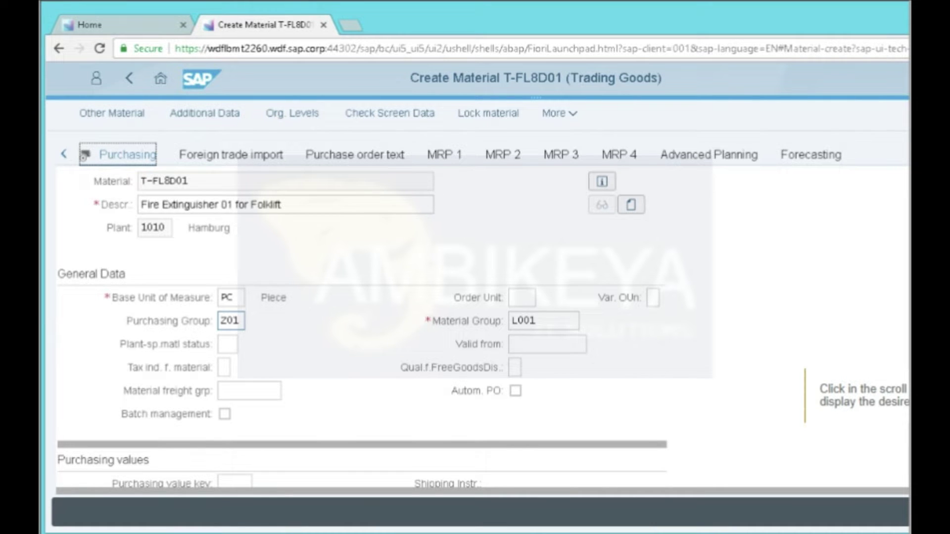
scroll(475, 326, down, 6)
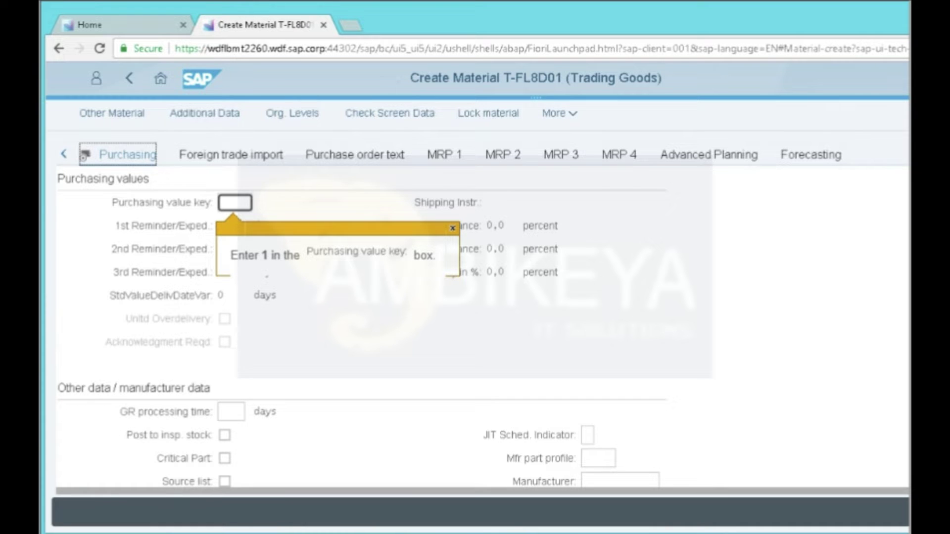
text(1)
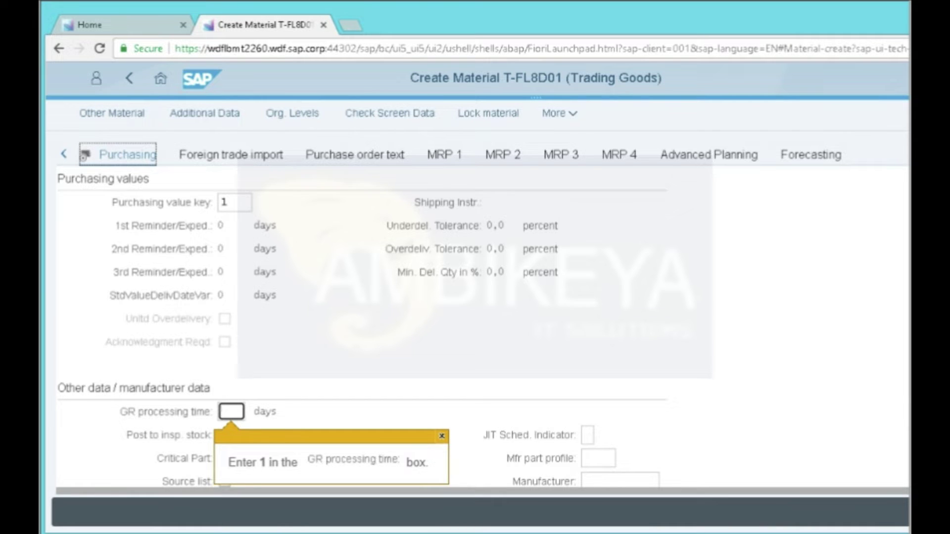
text(1)
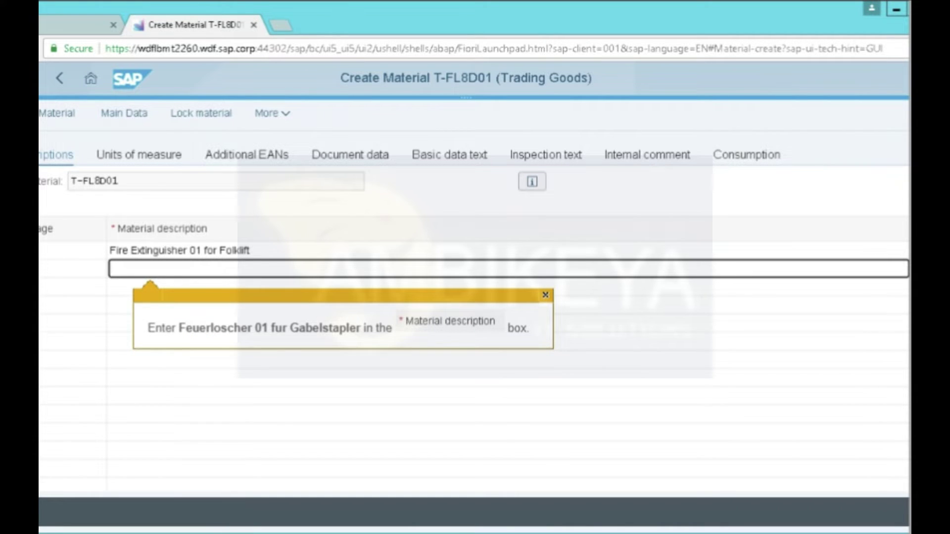
Add "Feuerloscher 01 fur Gabelstapler" as the second material description in the additional data.
text(Feuerloscher 01 fur Gabelstapler)
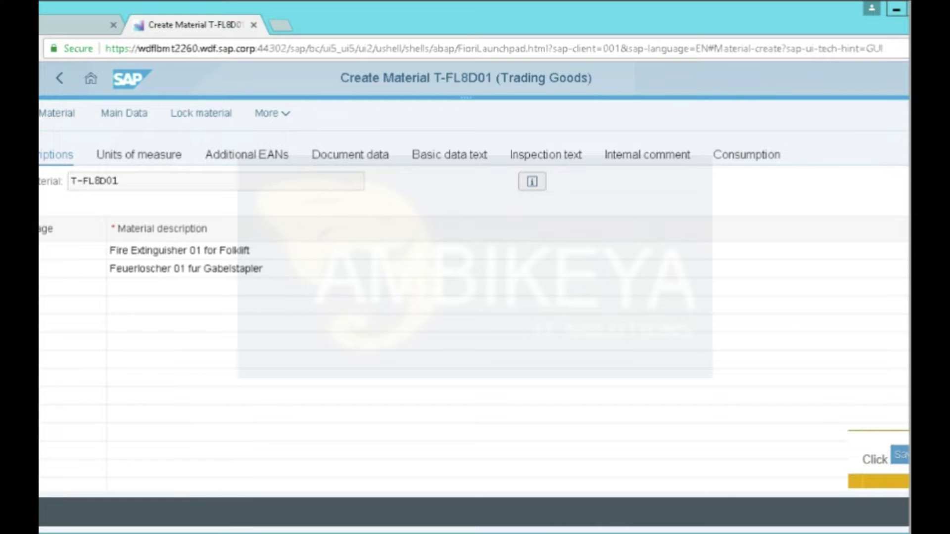
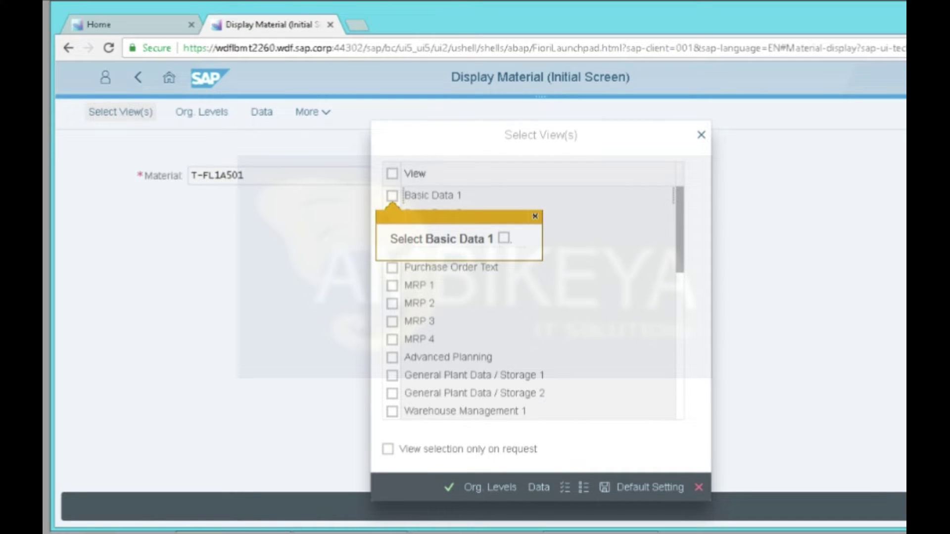
Display the Basic Data 1 view of material T-FL1A501 and open the information on the material.
click(392, 195)
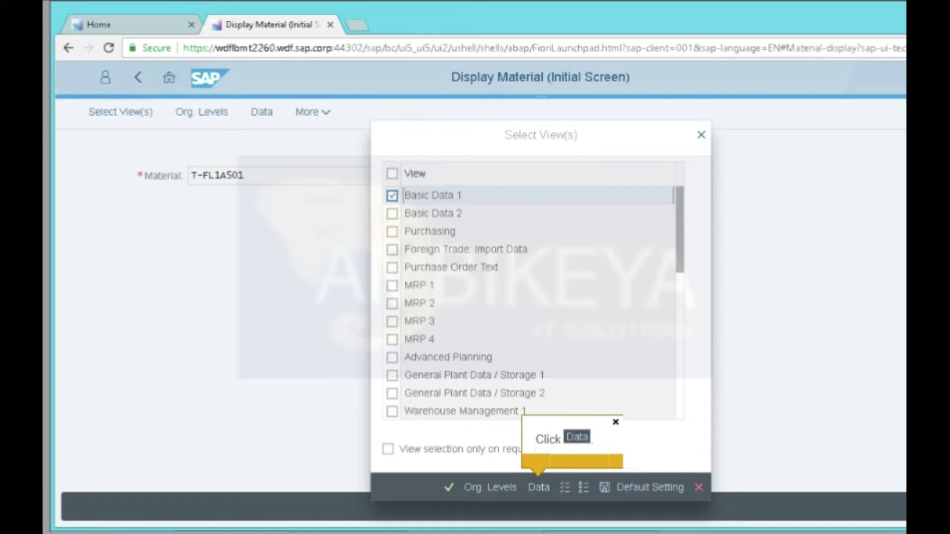
click(539, 487)
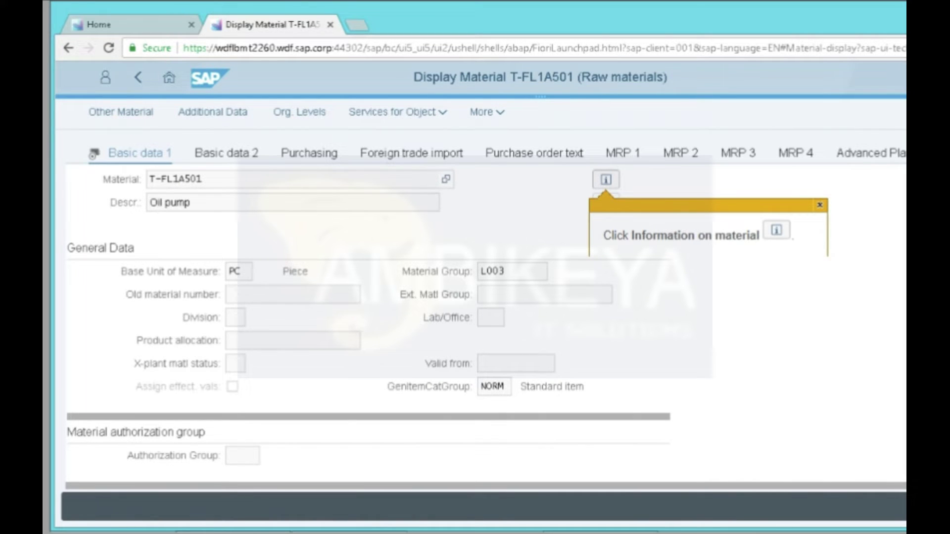
click(606, 179)
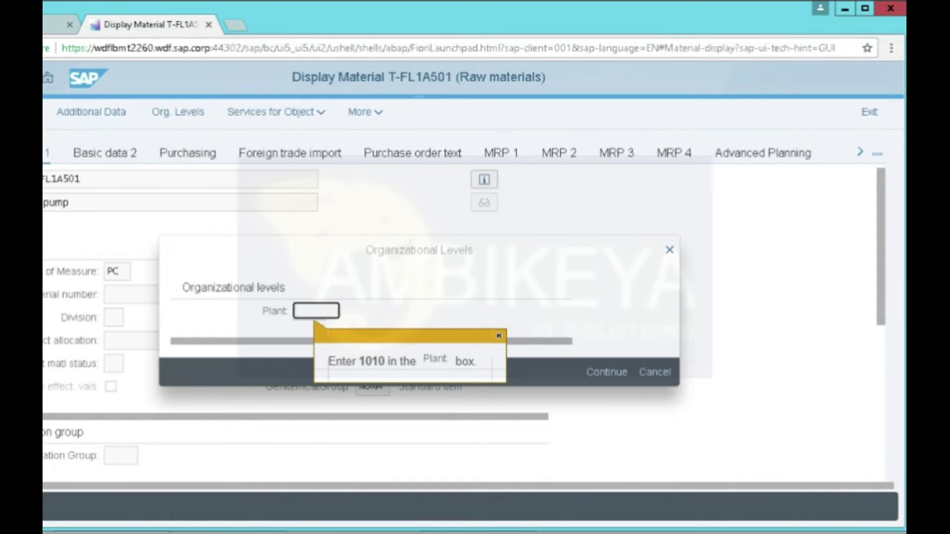
Display material T-FL1A501 at plant 1010 and at storage location 101A.
text(1010)
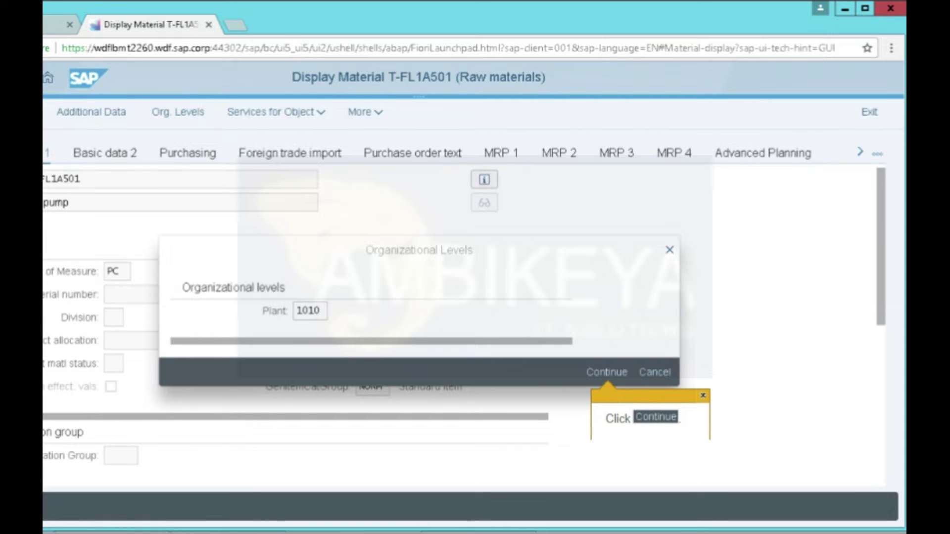
key(Return)
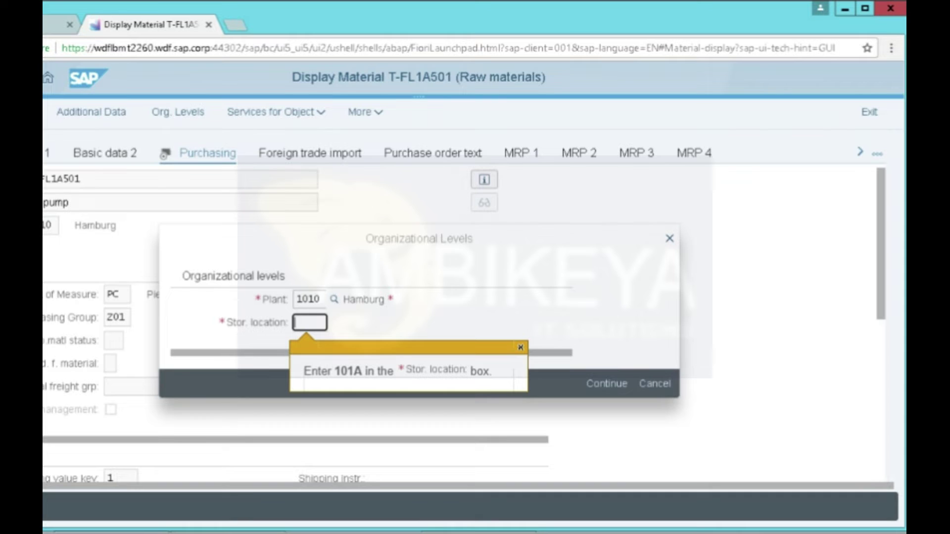
text(101A)
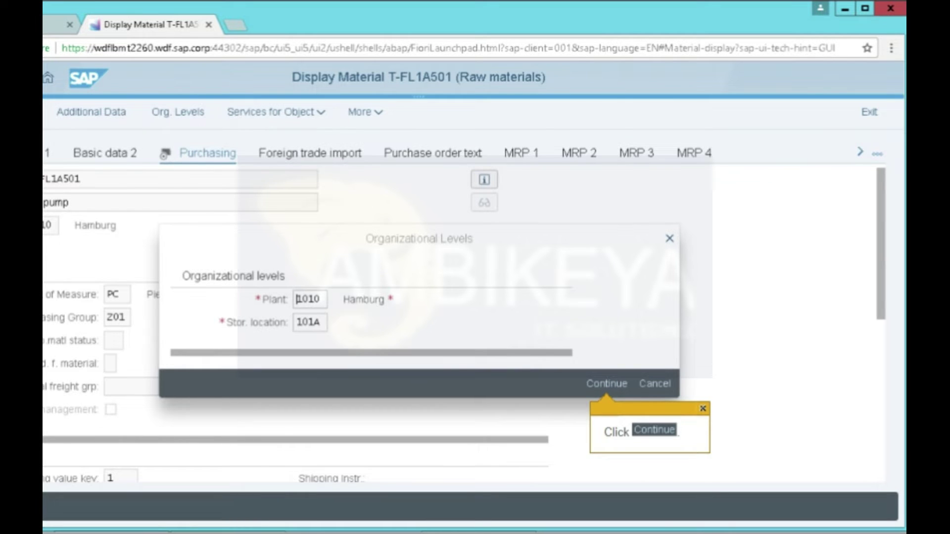
key(Return)
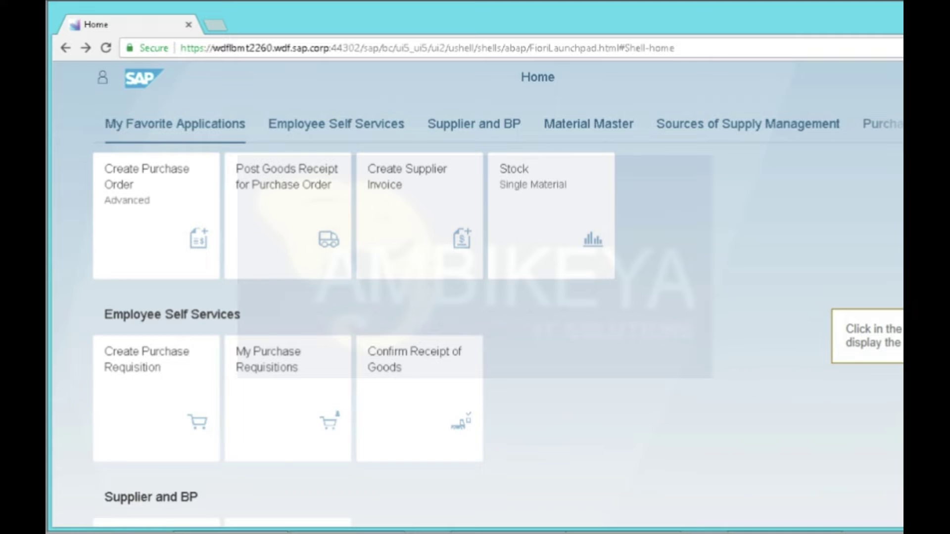
Open the Create Material application from the home page and enter material T-FL8D01.
scroll(475, 337, down, 7)
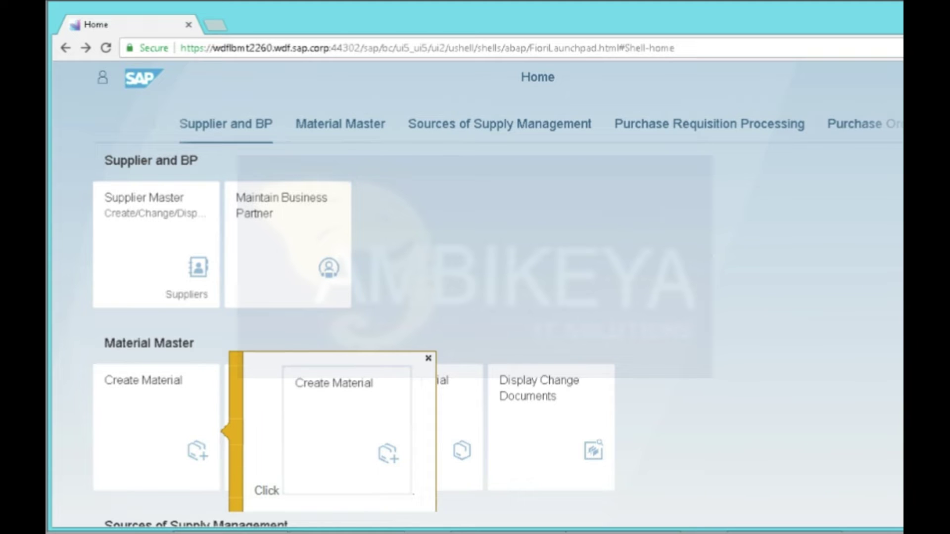
click(331, 451)
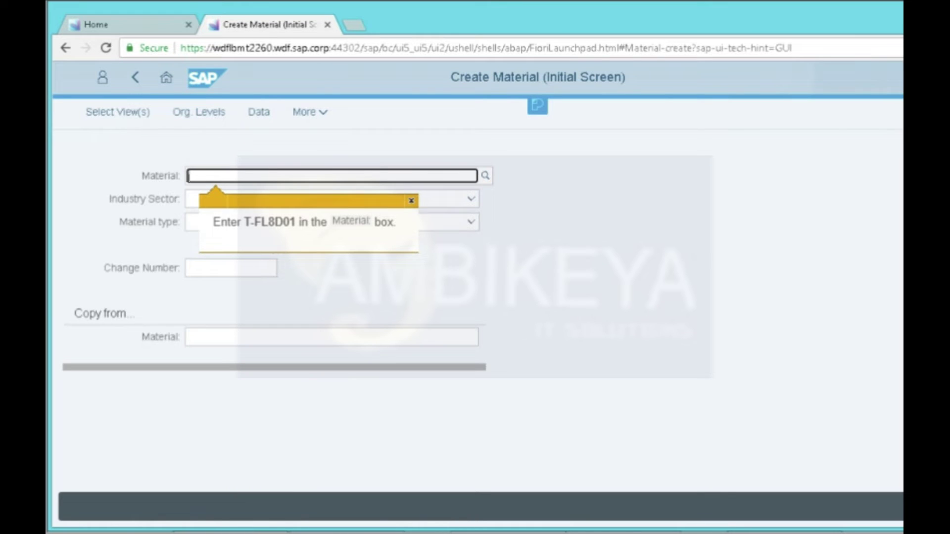
text(T-FL8D01)
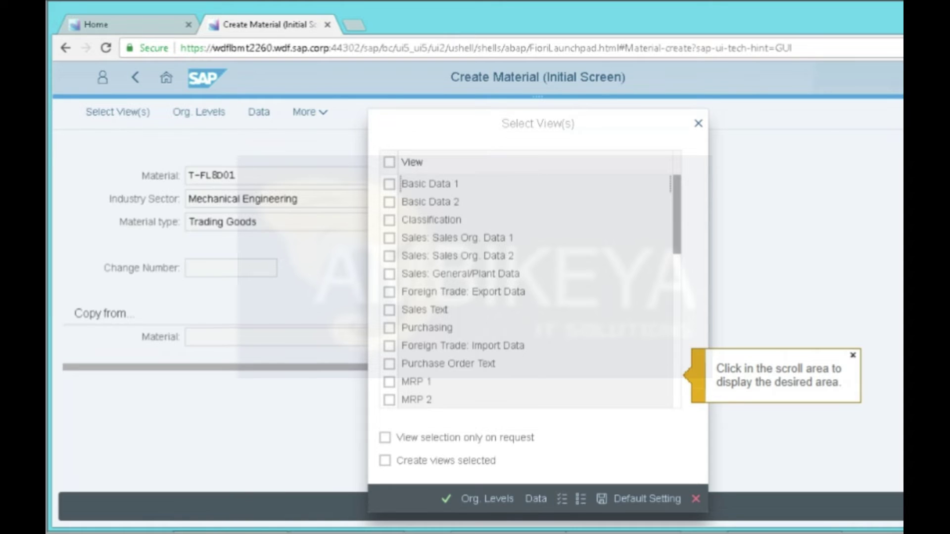
Select the Accounting 1 view for material T-FL8D01 and continue with plant 1010.
click(677, 375)
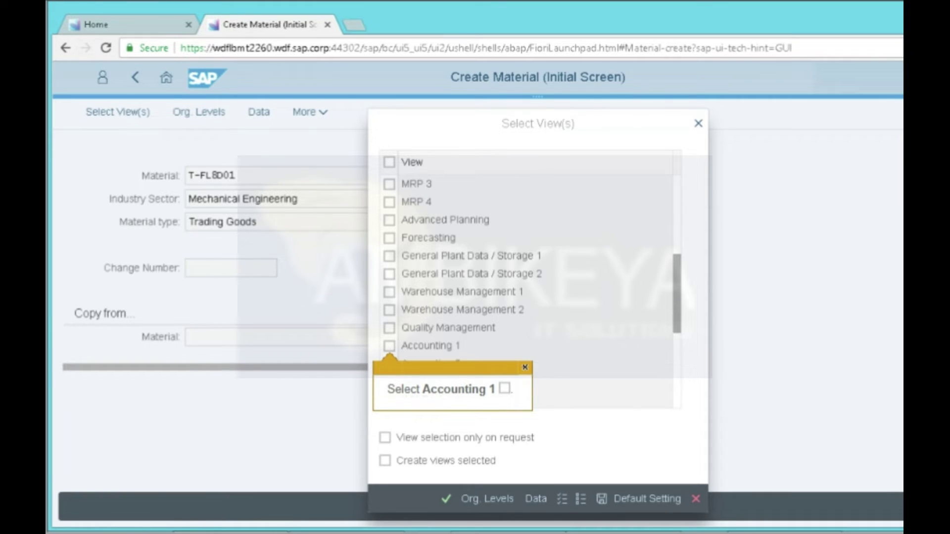
click(389, 346)
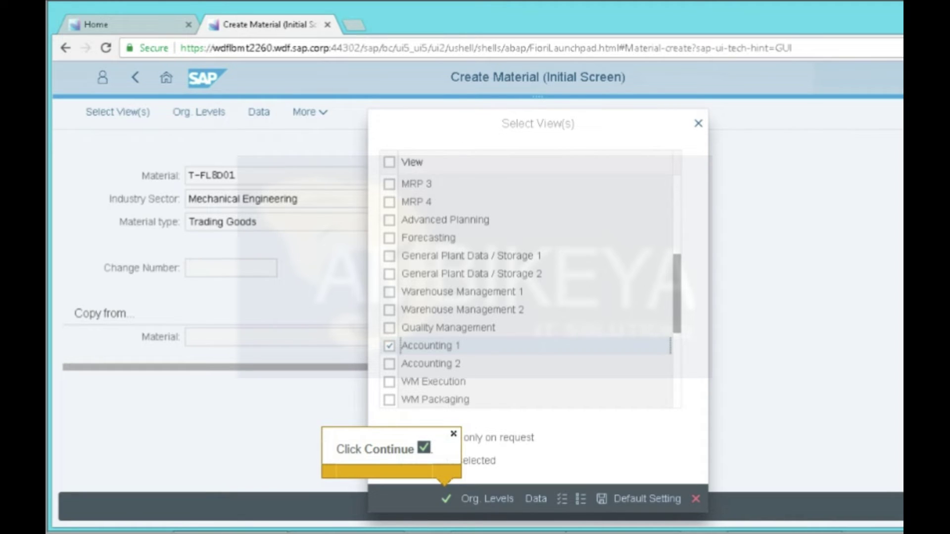
key(Return)
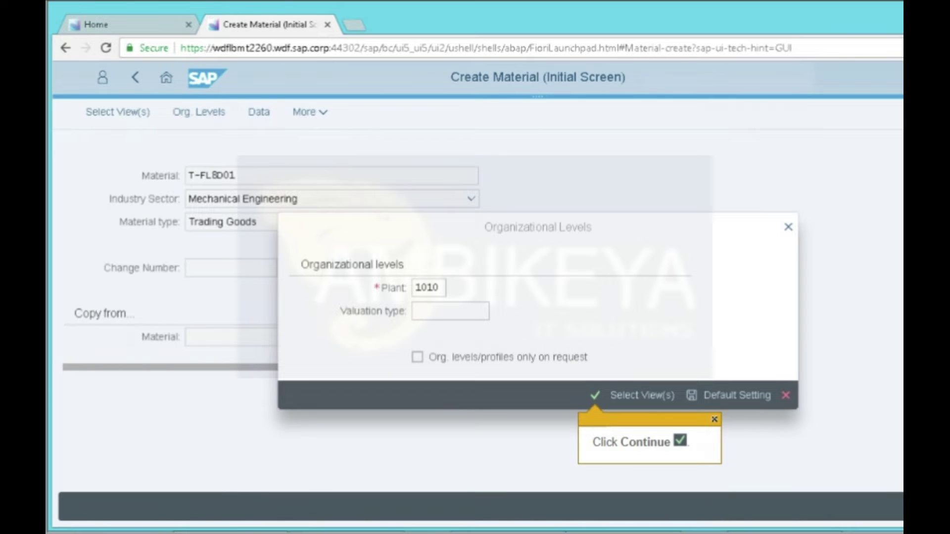
key(Return)
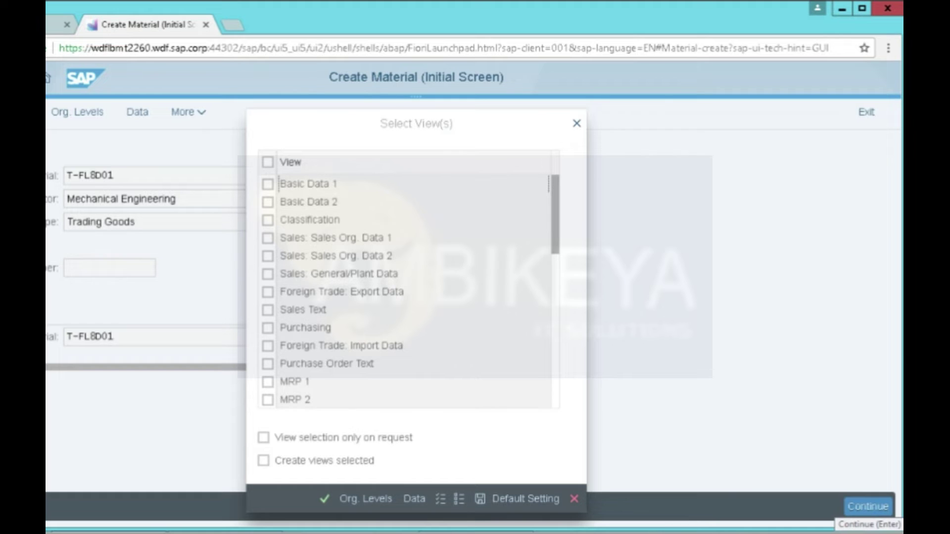
Select the Purchasing, General Plant Data / Storage 1 and Accounting 1 views with Create views selected for T-FL8D01, and continue.
click(267, 328)
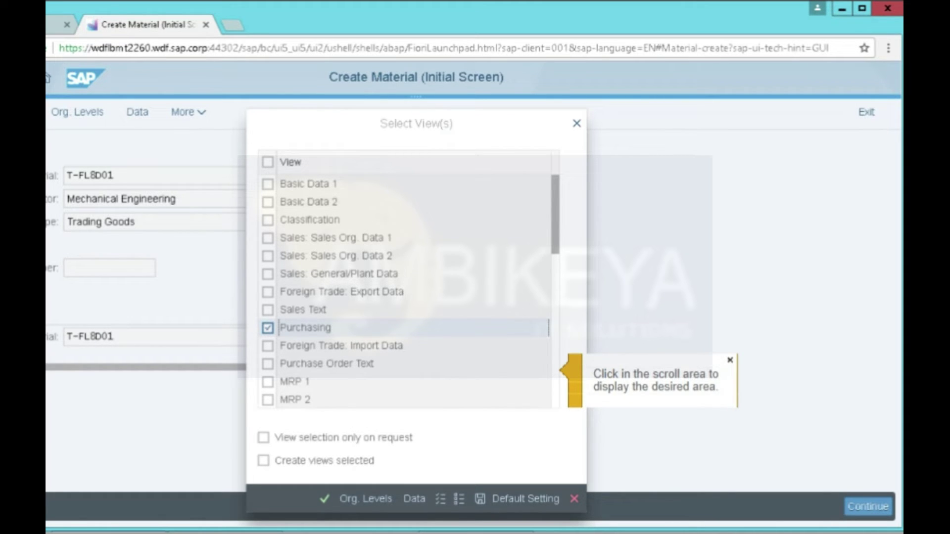
click(555, 370)
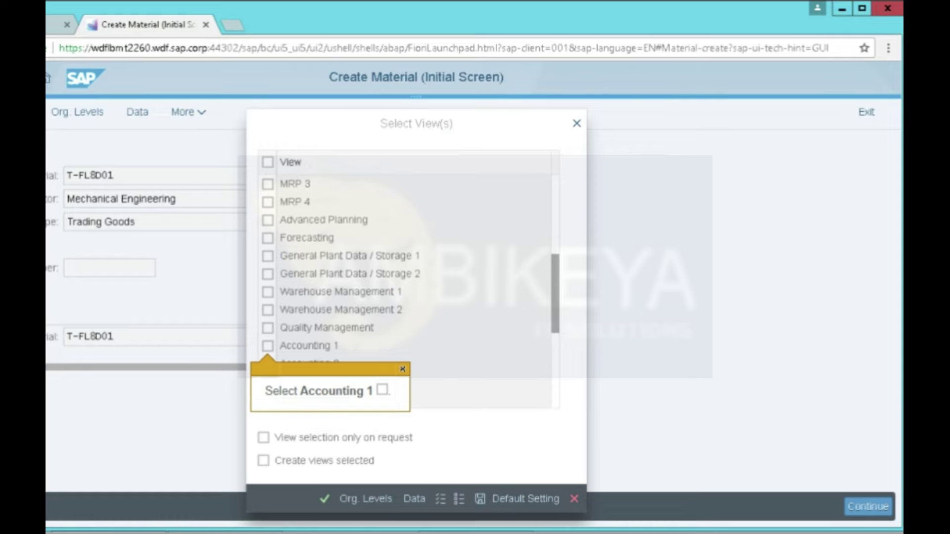
click(268, 346)
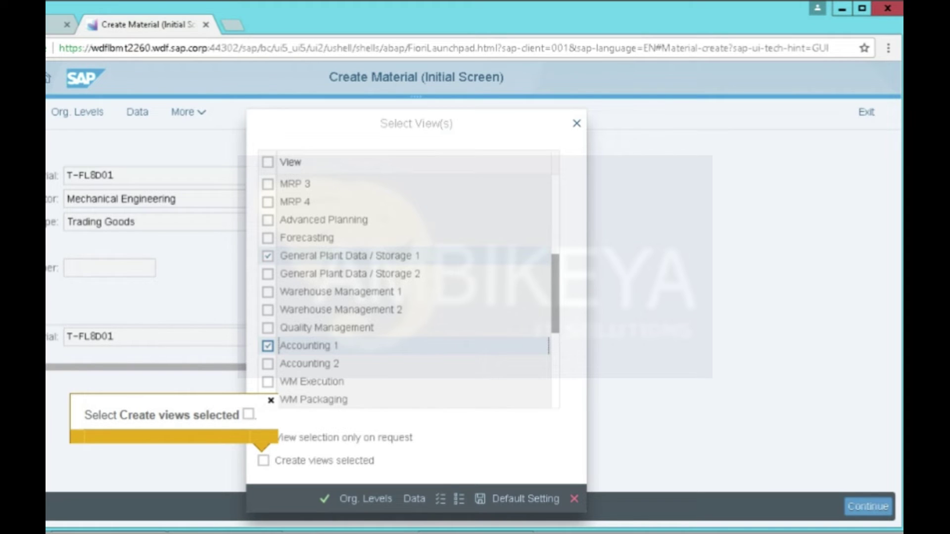
click(264, 461)
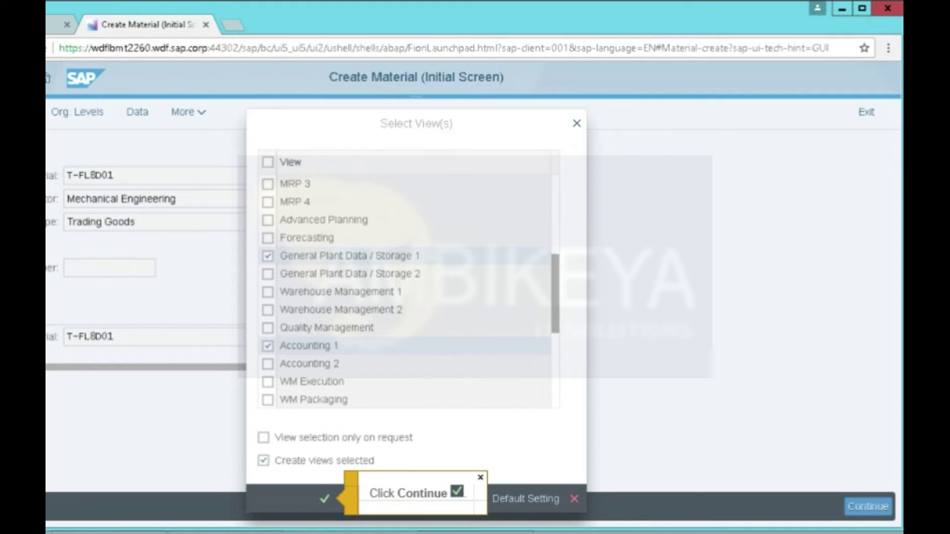
click(324, 498)
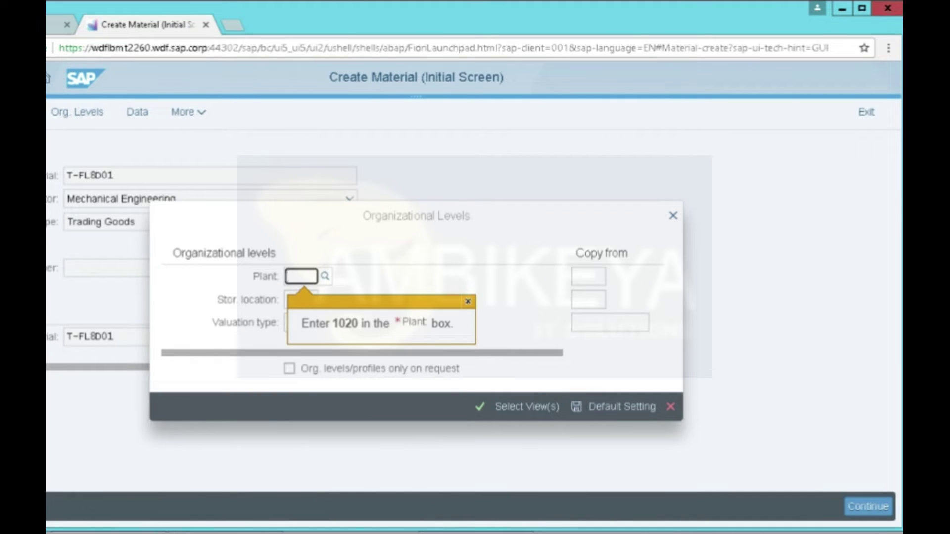
Set the organizational levels to plant 1020 and storage location 101A, copying from plant 1010 and storage location 0001, and continue.
text(1020)
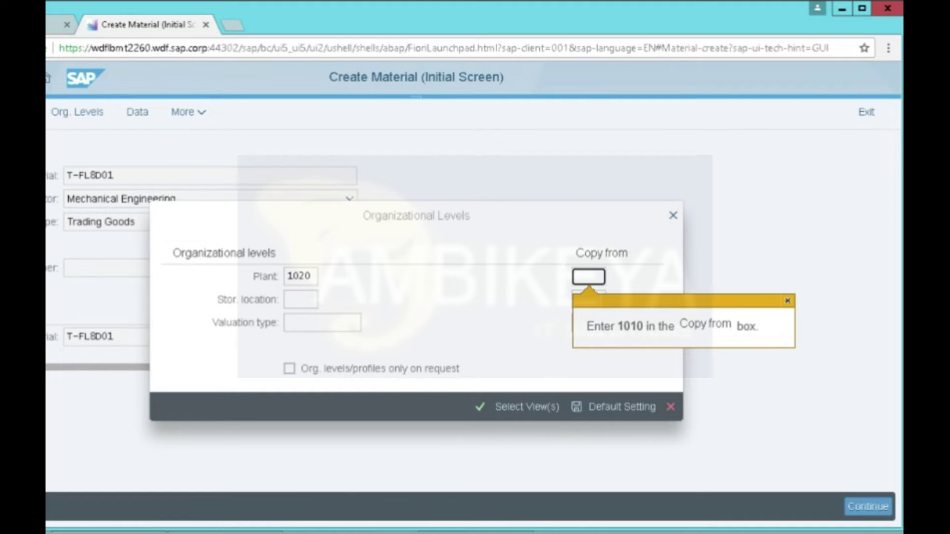
text(1010)
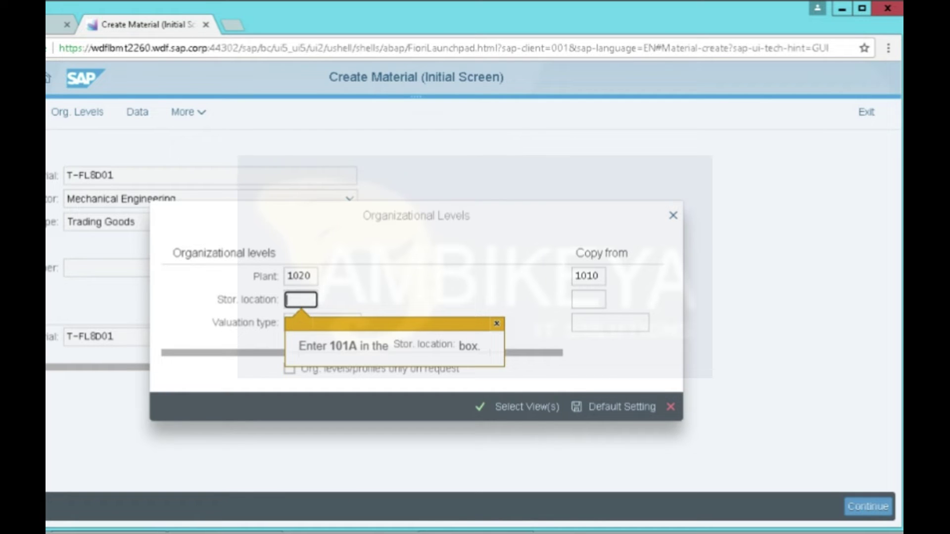
text(101A)
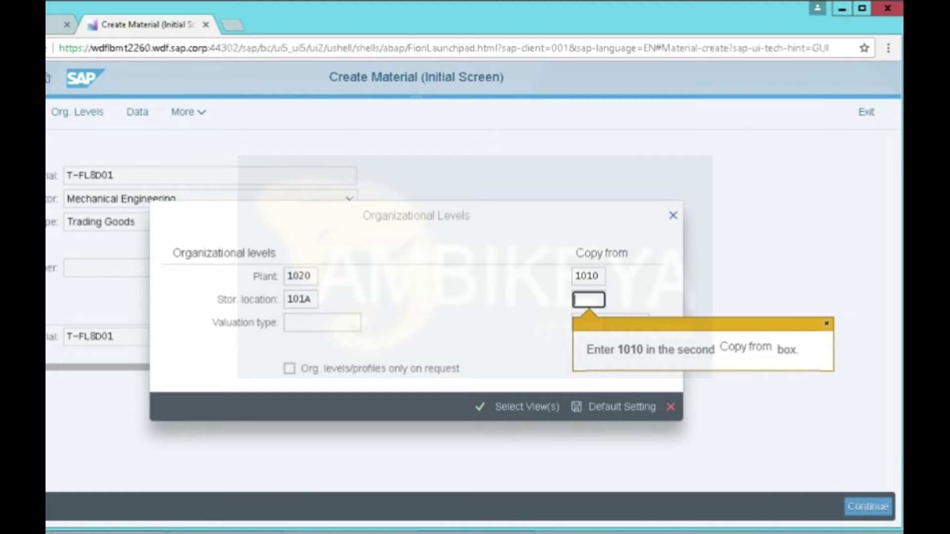
text(0001)
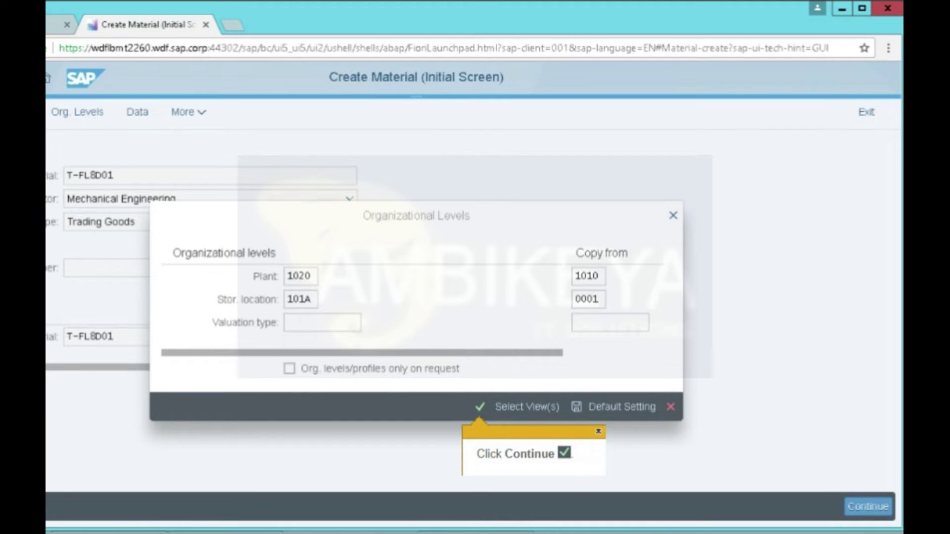
key(Return)
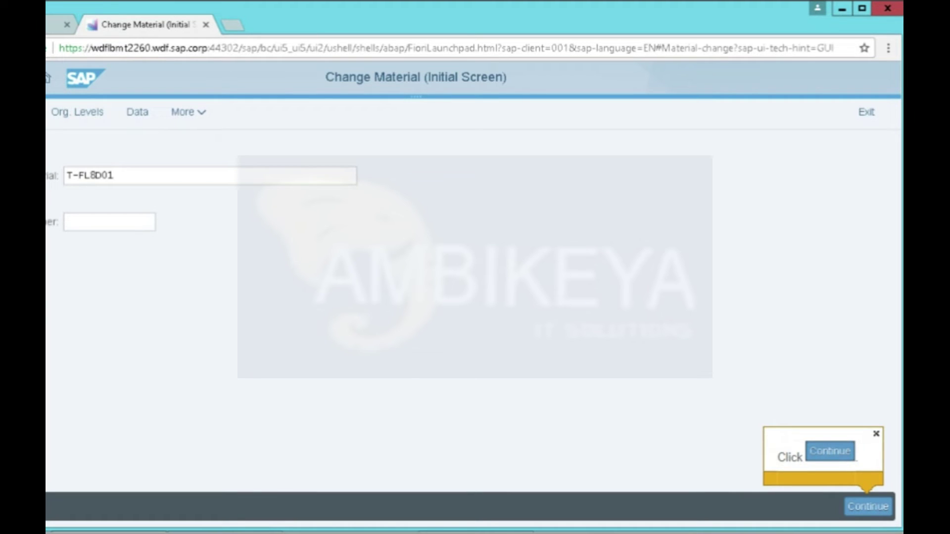
Open the Accounting 1 view of material T-FL8D01 for plant 1020 in Change Material.
key(Return)
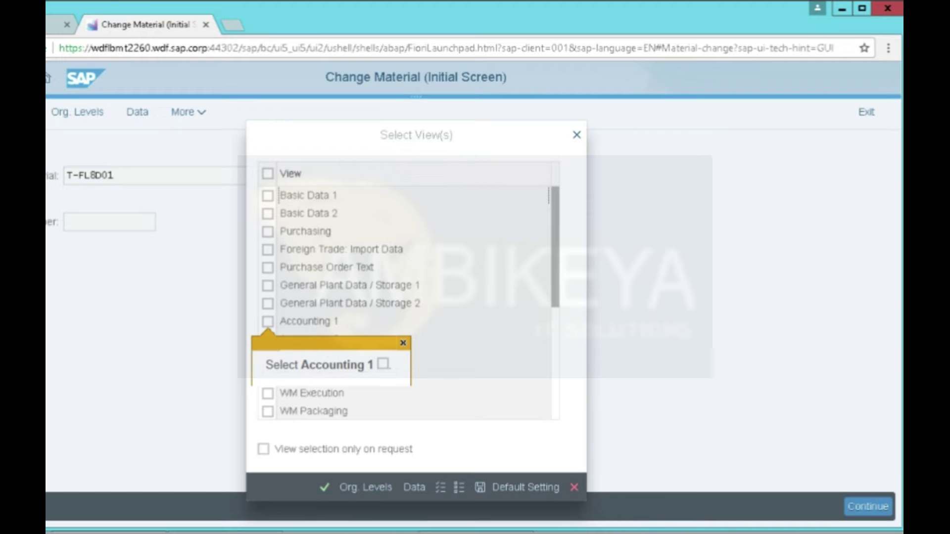
click(267, 321)
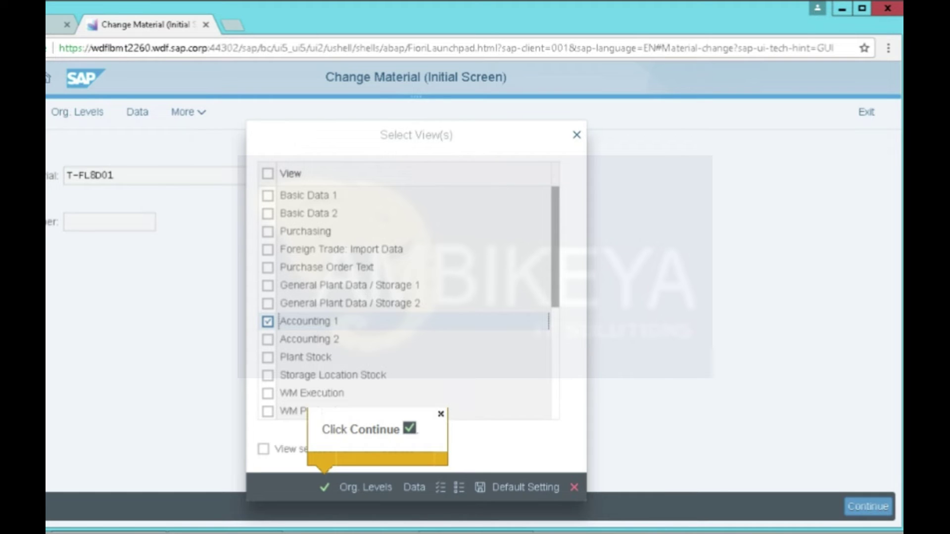
click(324, 488)
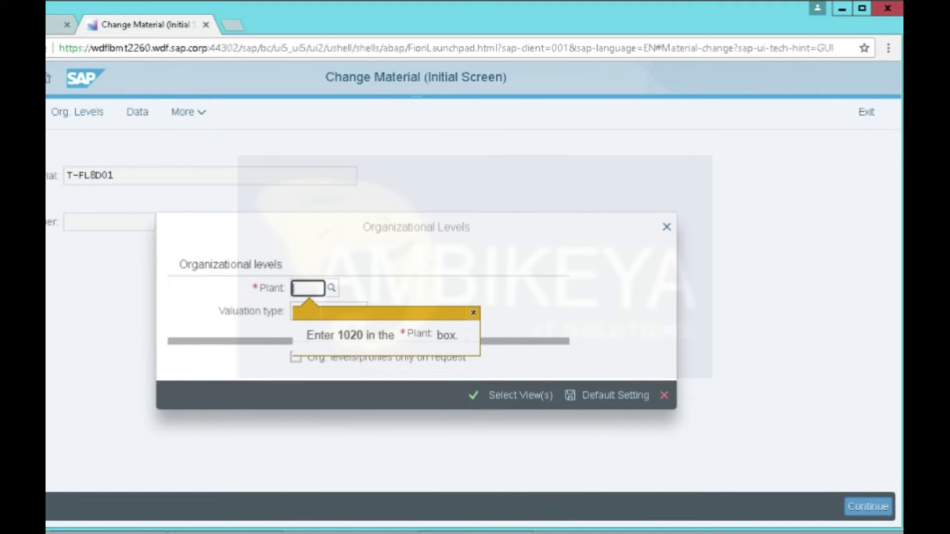
text(1020)
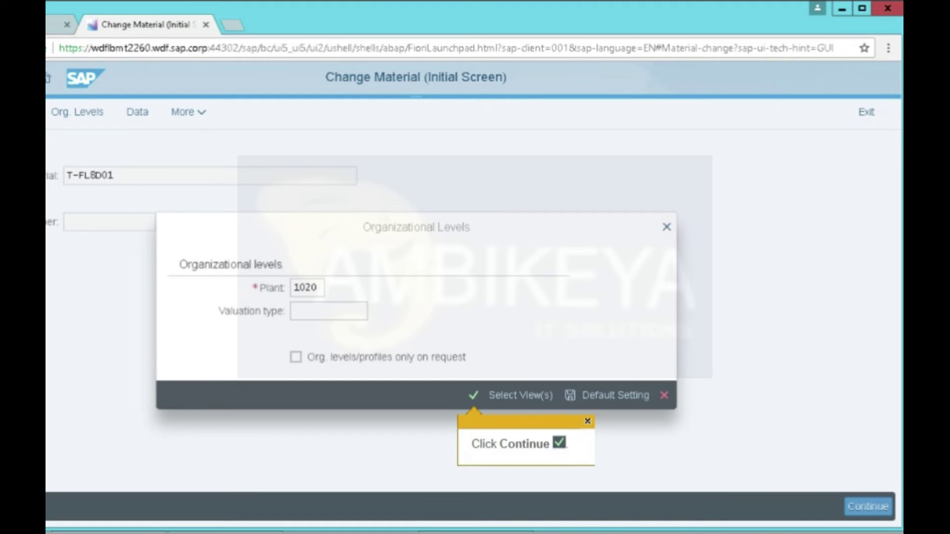
key(Return)
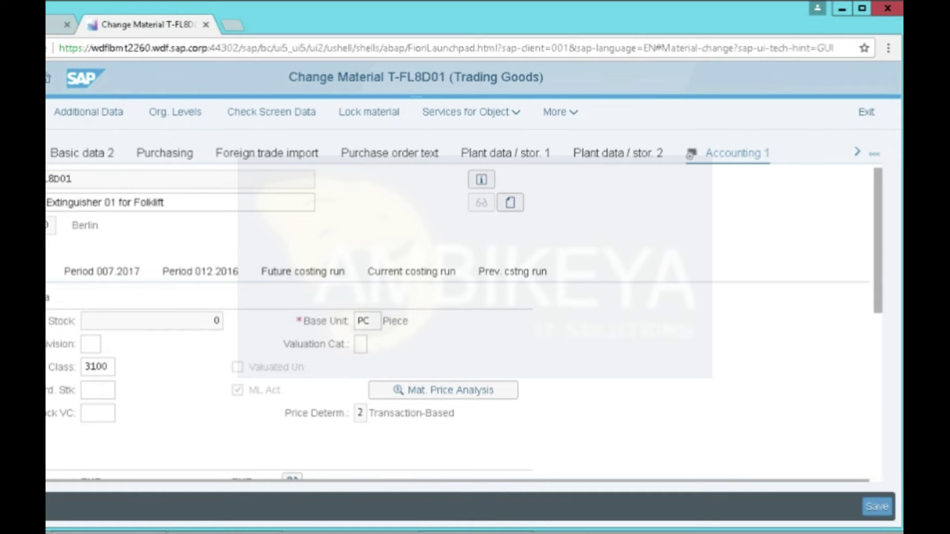
Set the price control in company code currency to V for material T-FL8D01.
scroll(464, 321, down, 5)
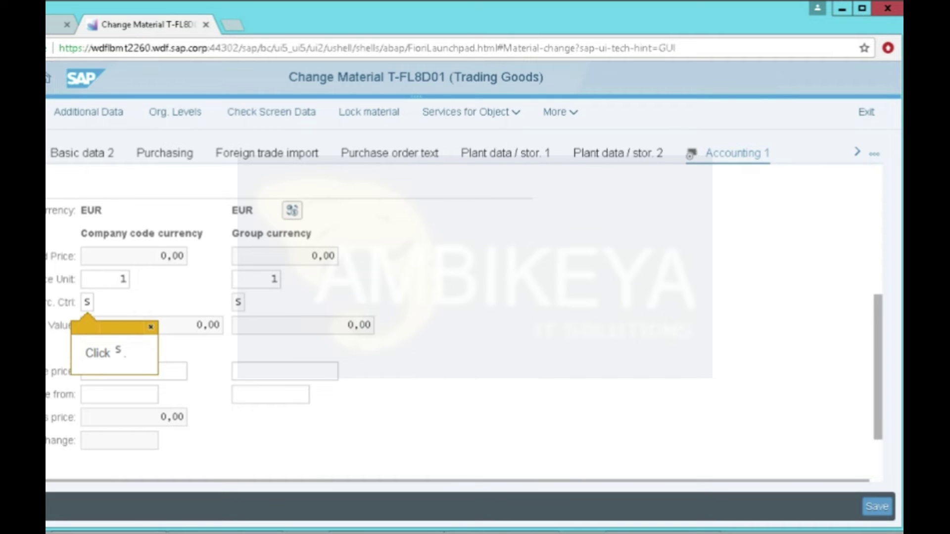
click(87, 302)
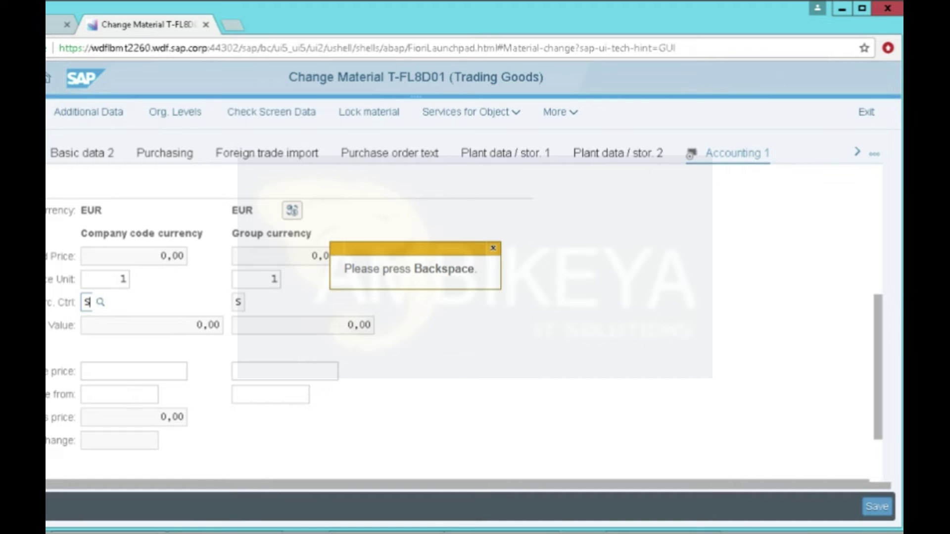
key(BackSpace)
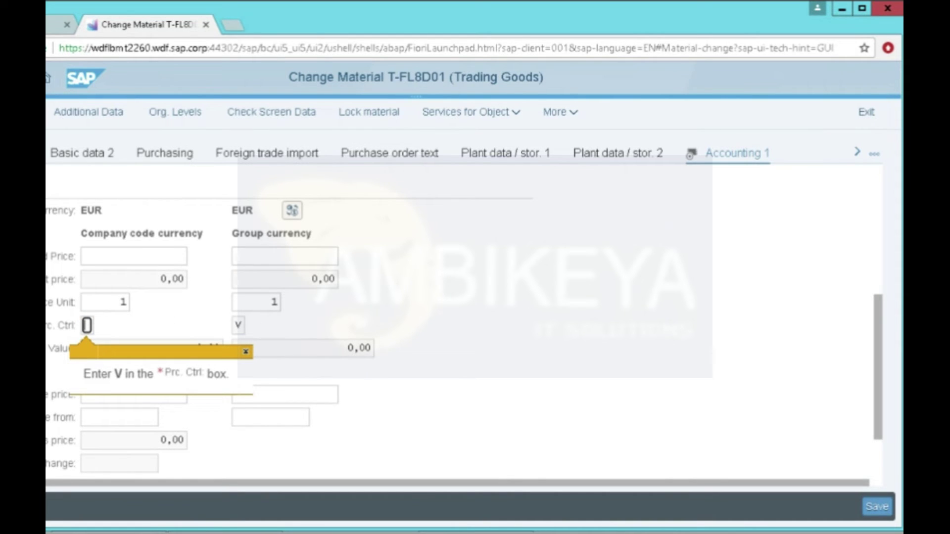
text(V)
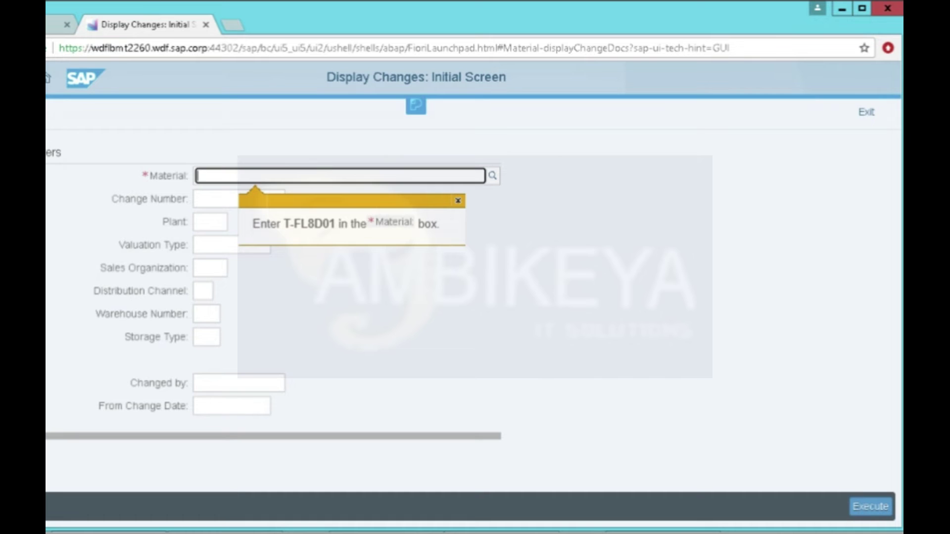
Display the change documents for material T-FL8D01.
text(T-FL8D01)
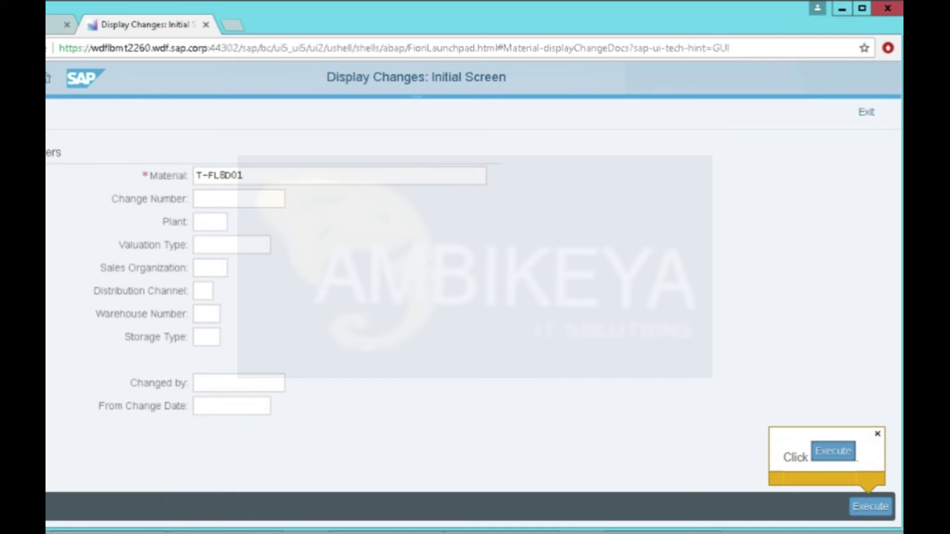
key(F8)
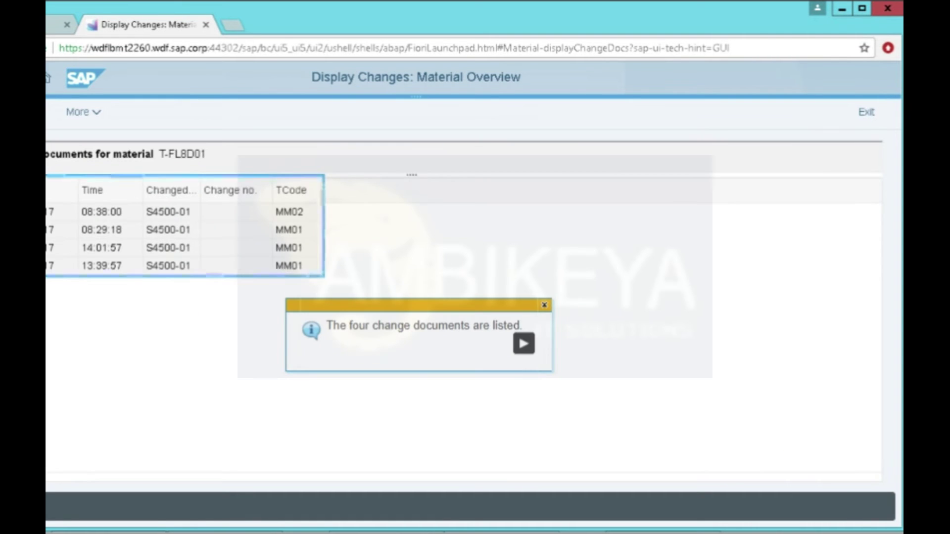